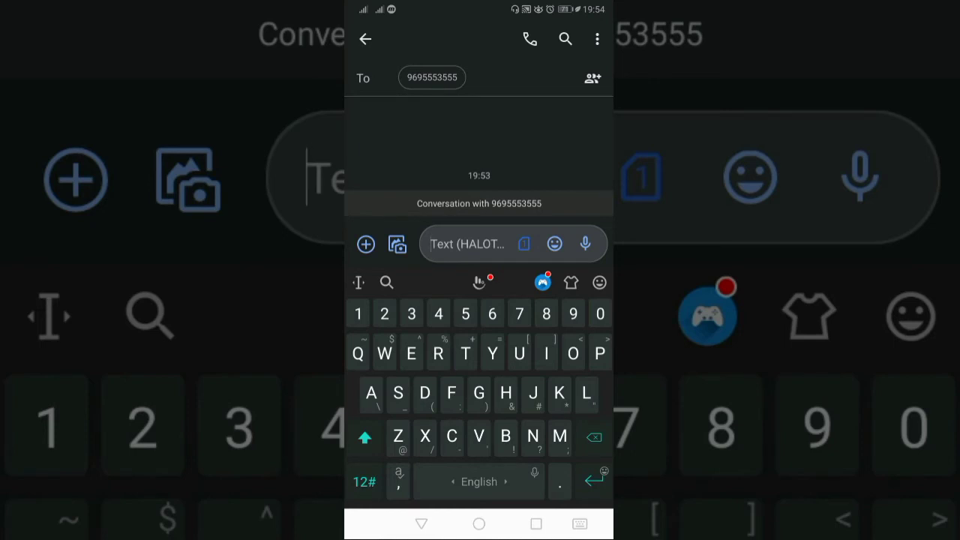
# Open the attachment panel, swipe through the GIF suggestions, then switch to the gallery attachments.
pyautogui.click(366, 244)
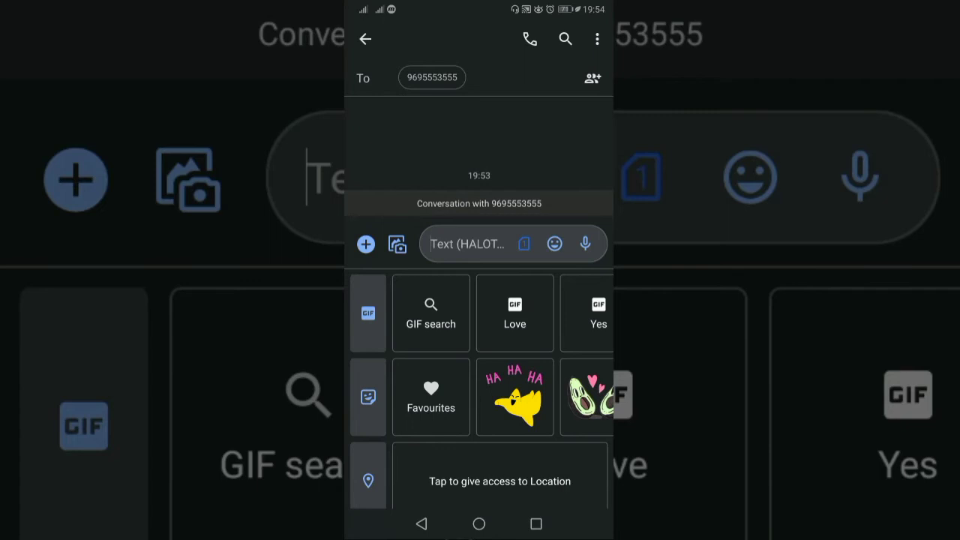
pyautogui.moveTo(525, 313); pyautogui.dragTo(438, 313)
pyautogui.moveTo(500, 450)
pyautogui.mouseDown()
pyautogui.moveTo(499, 406)
pyautogui.moveTo(500, 447)
pyautogui.mouseUp()
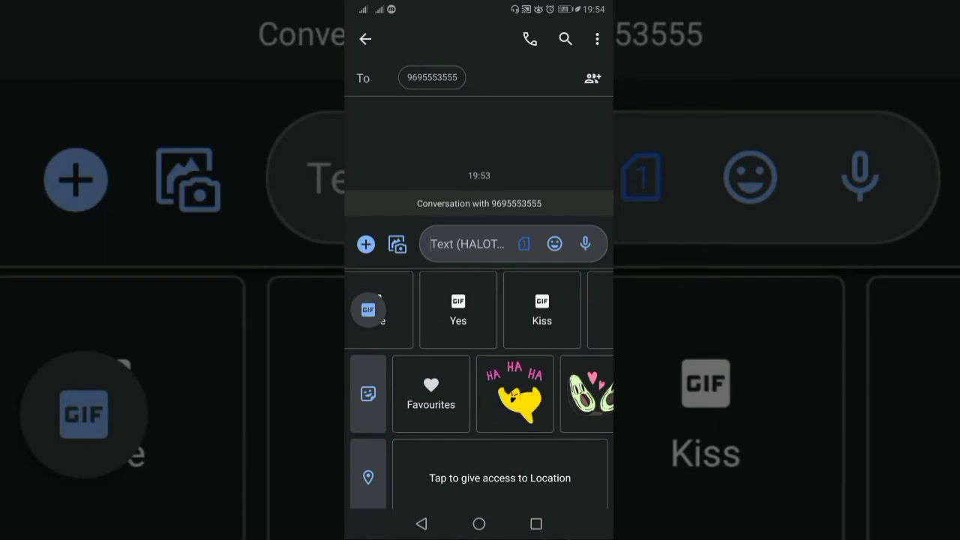
pyautogui.moveTo(526, 313); pyautogui.dragTo(480, 313)
pyautogui.moveTo(420, 313); pyautogui.dragTo(605, 313)
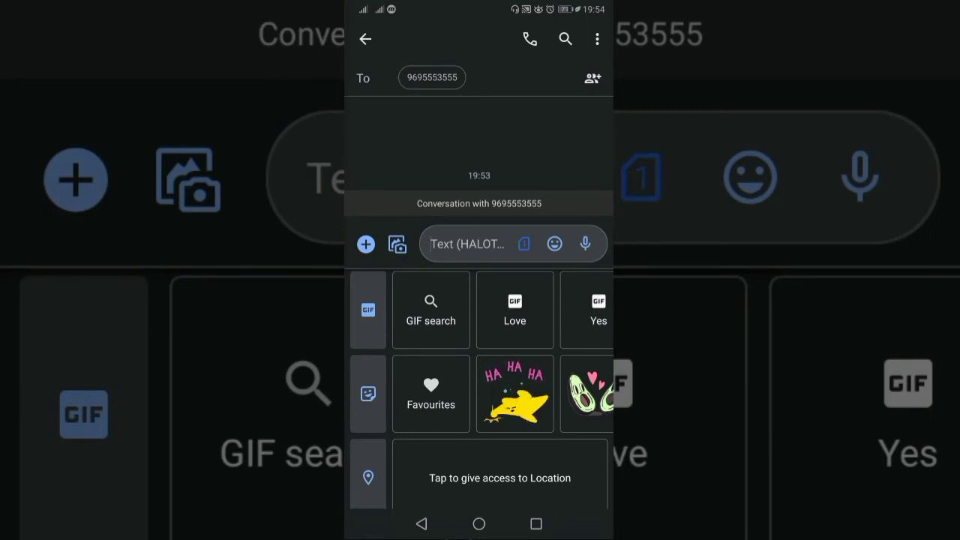
pyautogui.click(398, 244)
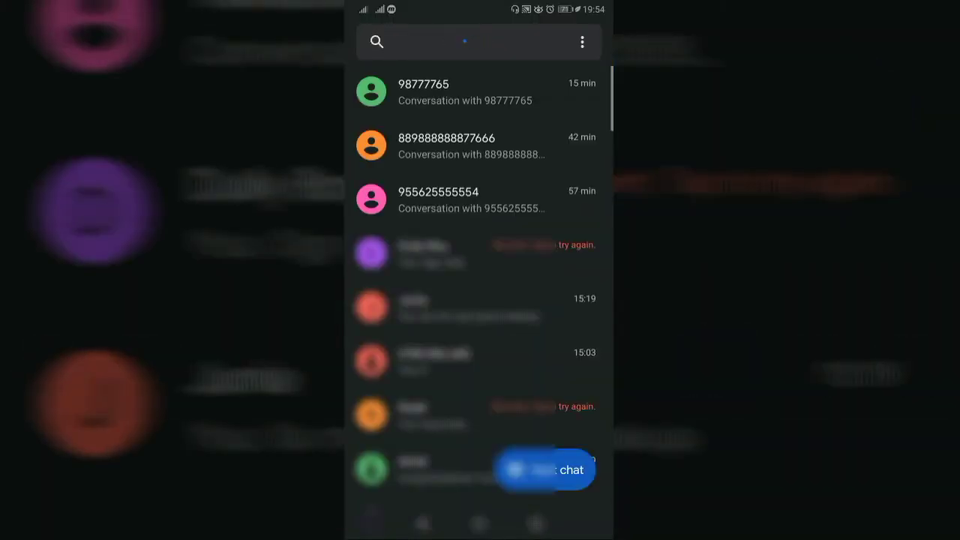
# Go to Settings from the three-dot menu and open the General settings page.
pyautogui.click(583, 42)
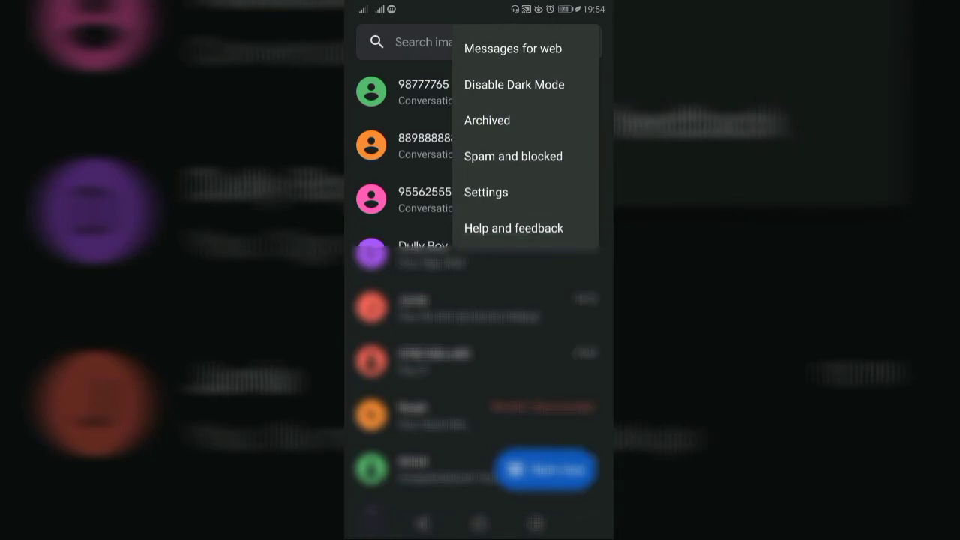
pyautogui.click(487, 192)
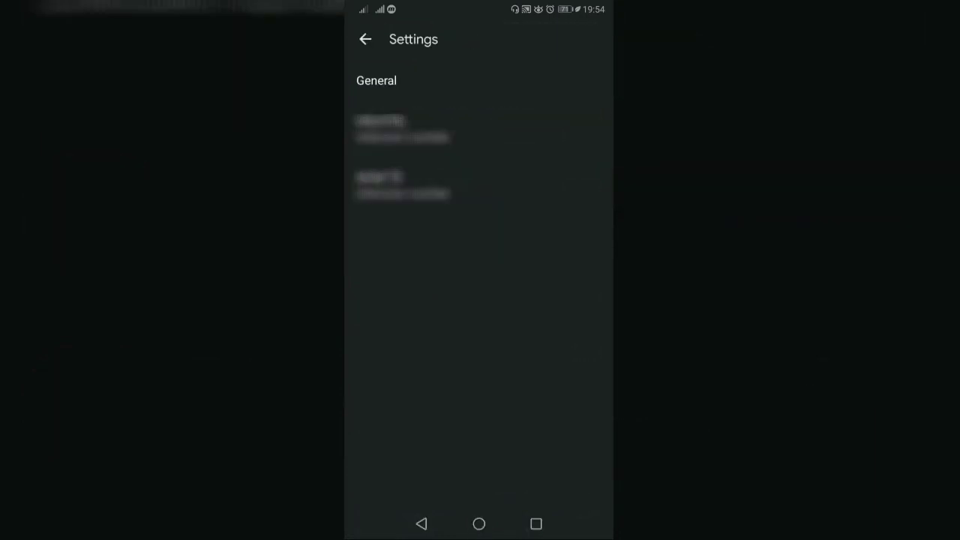
pyautogui.click(377, 81)
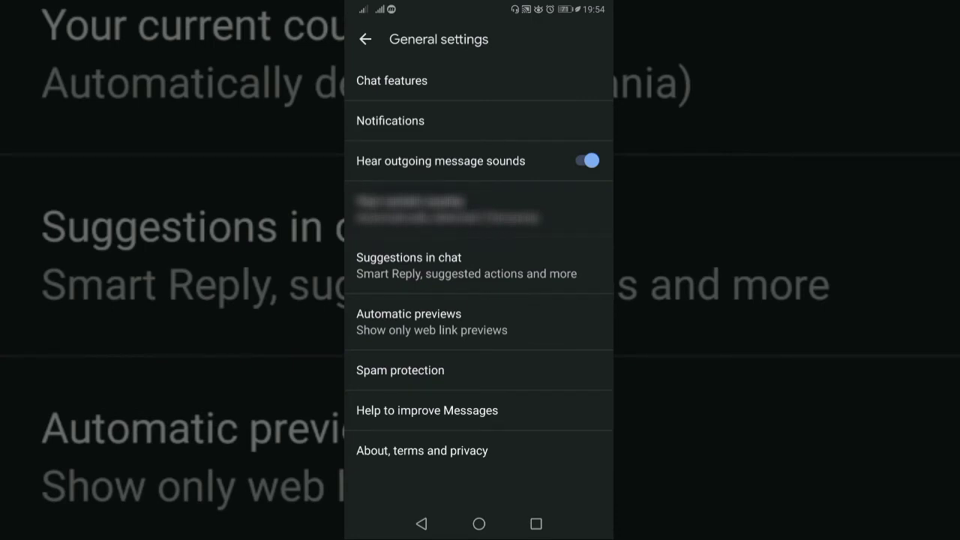
# Open Chat features, where chat features, read receipts and typing indicators are all switched on.
pyautogui.click(391, 80)
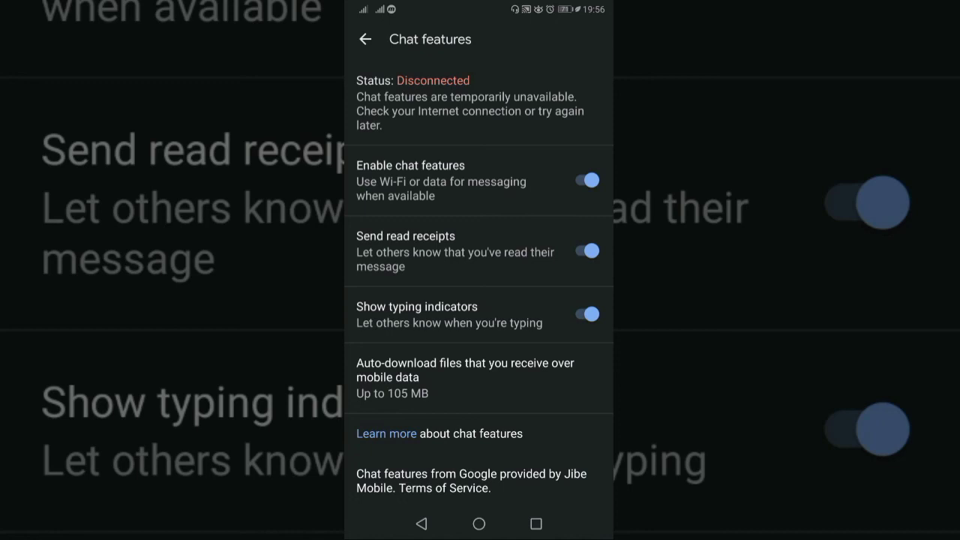
# Back out through General and Settings to the conversation list, then reopen the more-options menu.
pyautogui.click(422, 523)
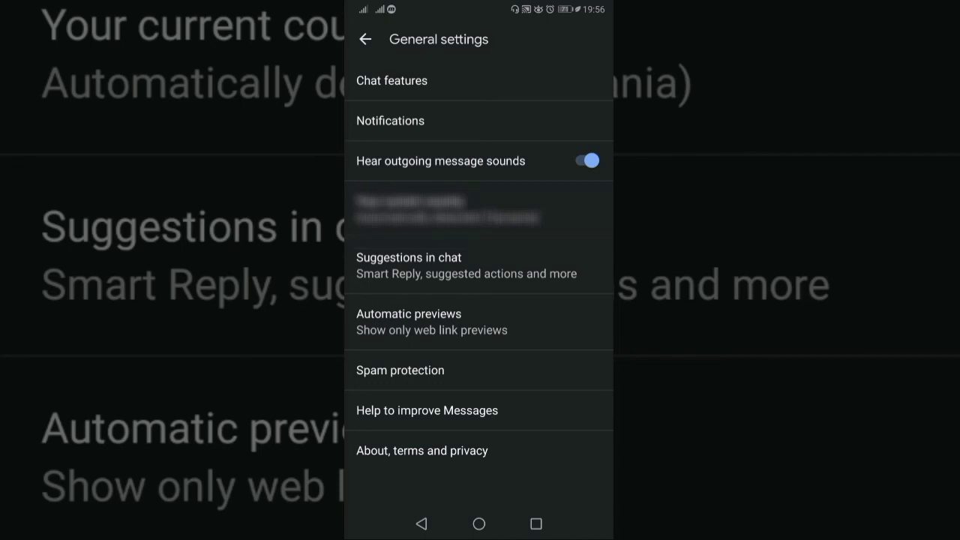
pyautogui.click(421, 523)
pyautogui.click(422, 524)
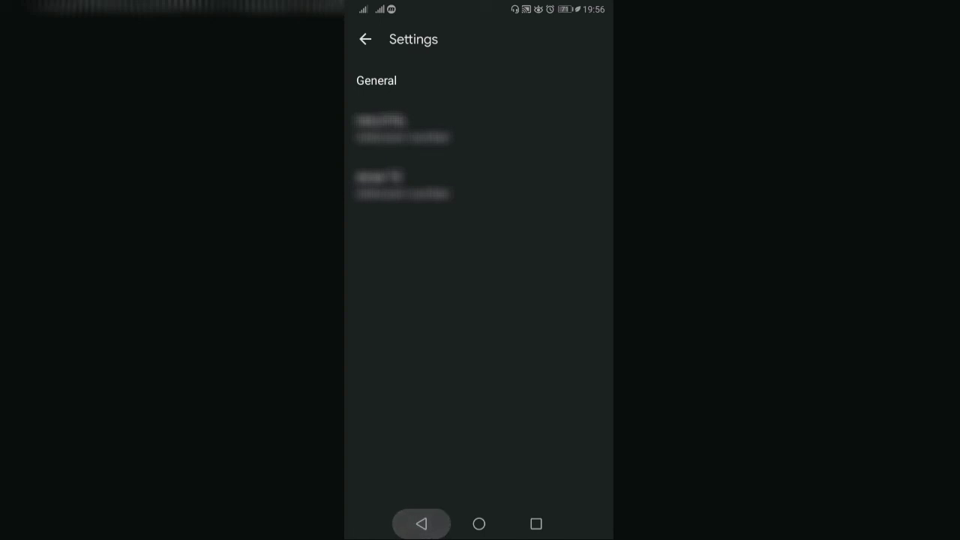
pyautogui.click(582, 42)
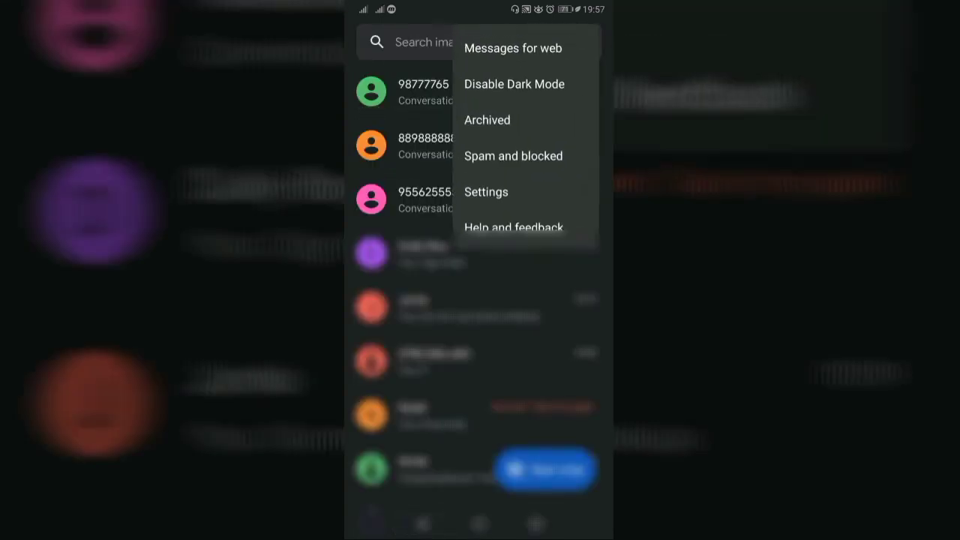